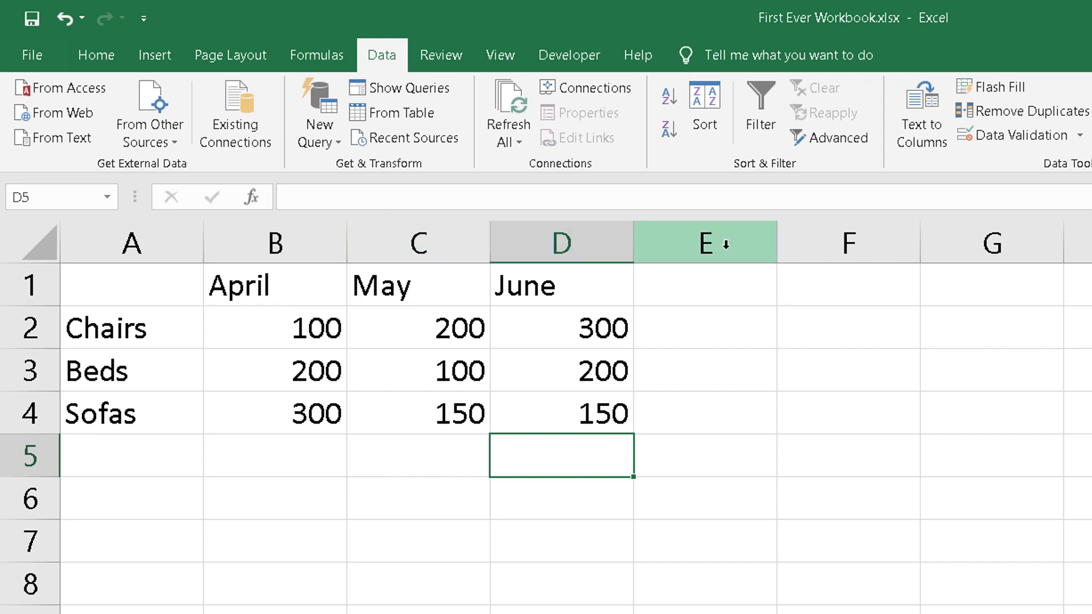
Select the entire May, April and June columns one after another, followed by the entire Chairs row
click(444, 242)
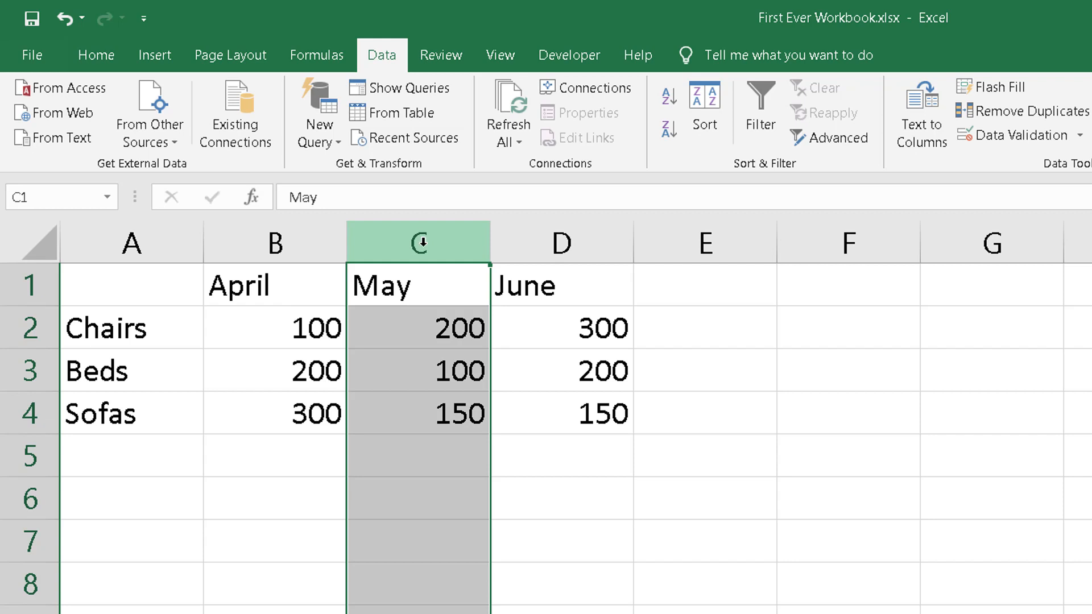
click(297, 244)
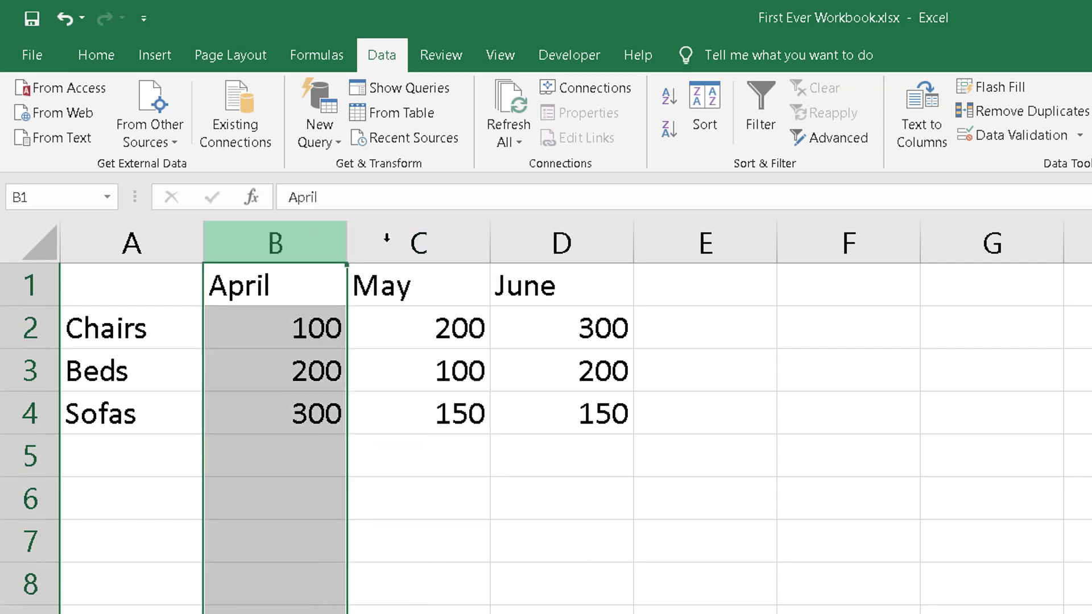
click(539, 238)
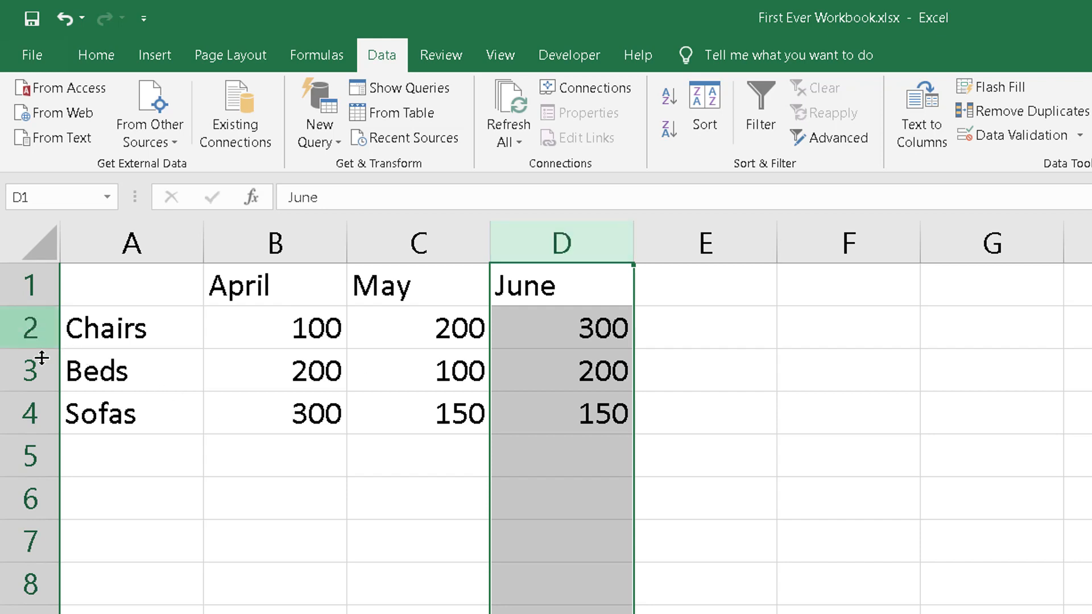
click(29, 333)
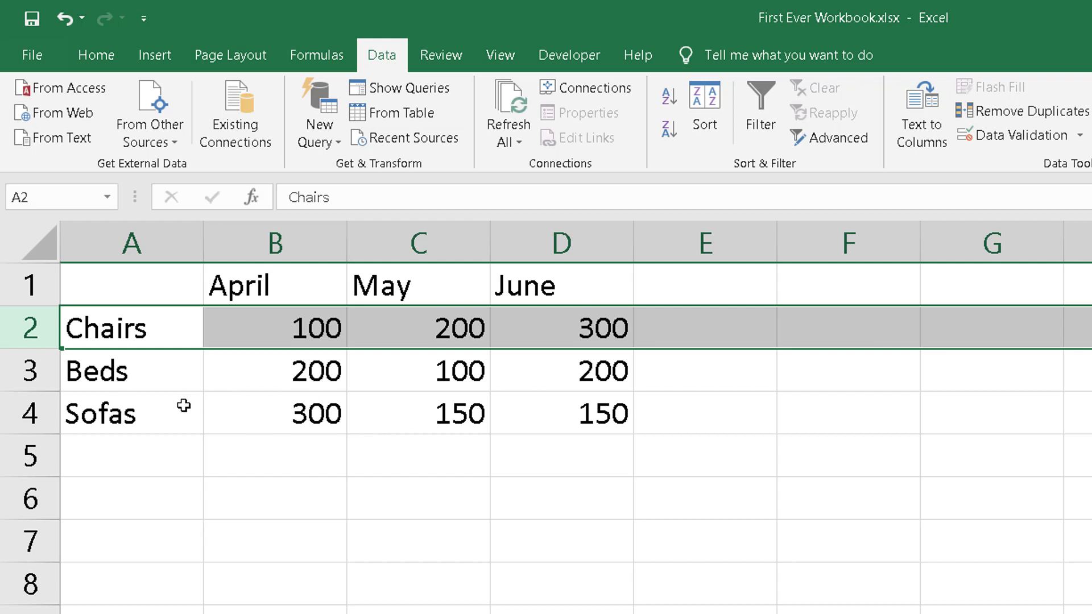
Select the Beds cells A3:D3 and the April cells B1:B4 in turn, clearing the selection after each
click(125, 372)
drag(125, 372, 552, 371)
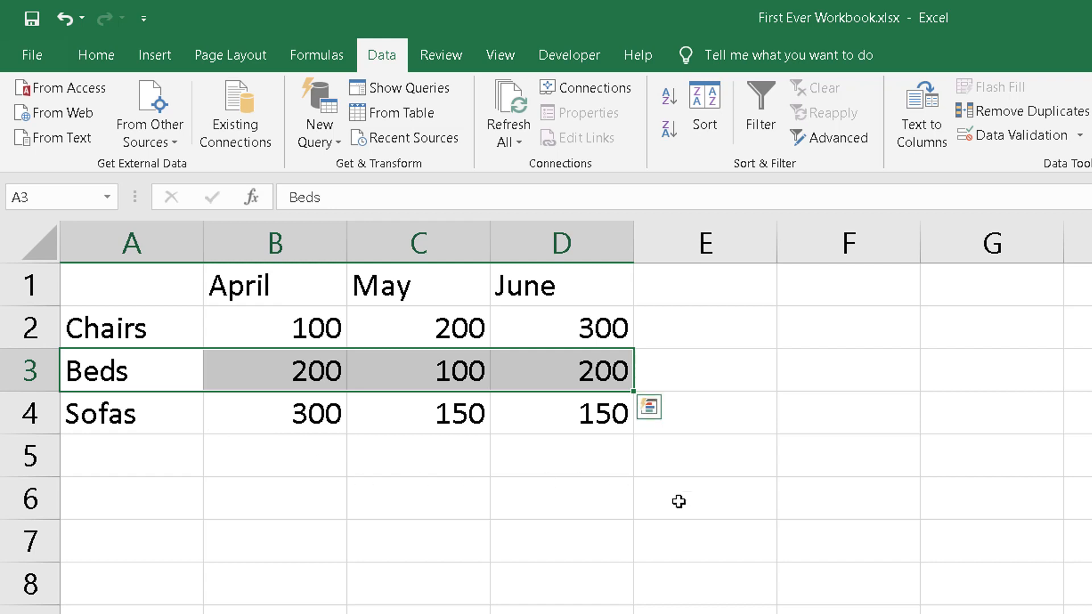
click(719, 507)
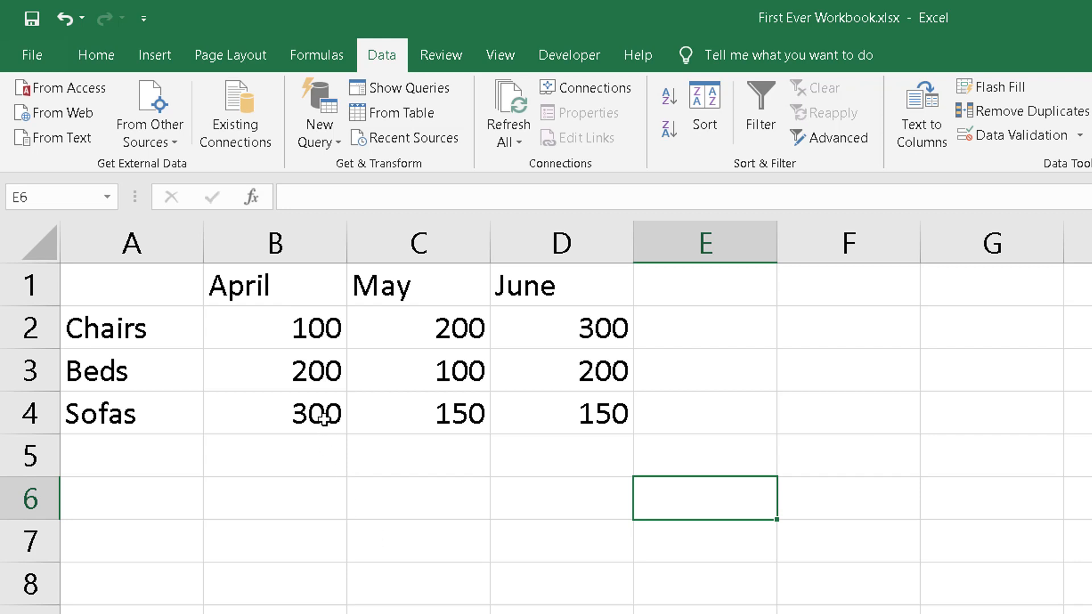
click(280, 288)
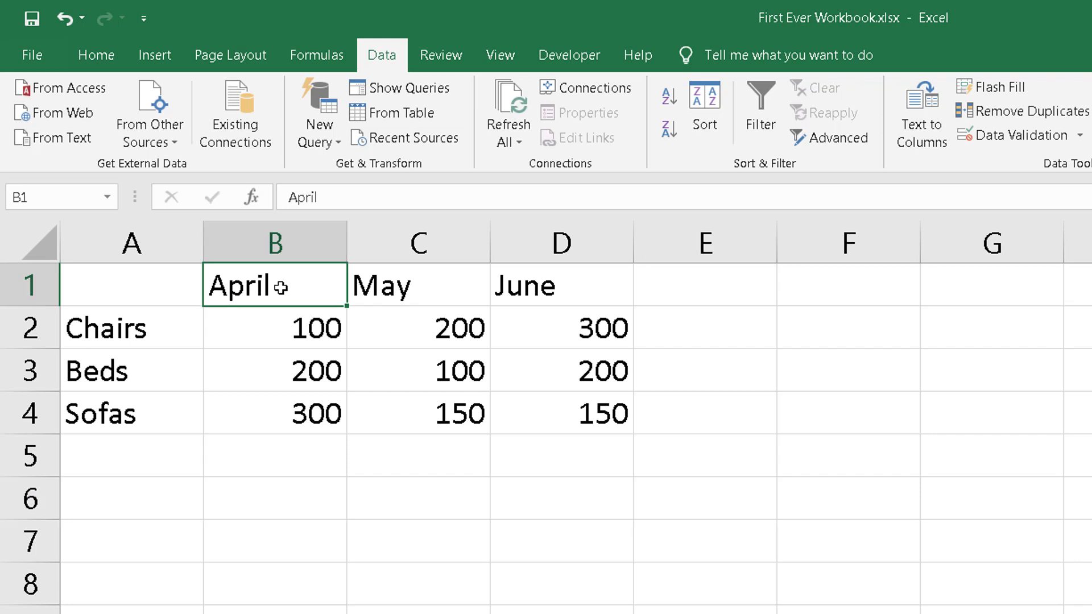
drag(281, 287, 284, 405)
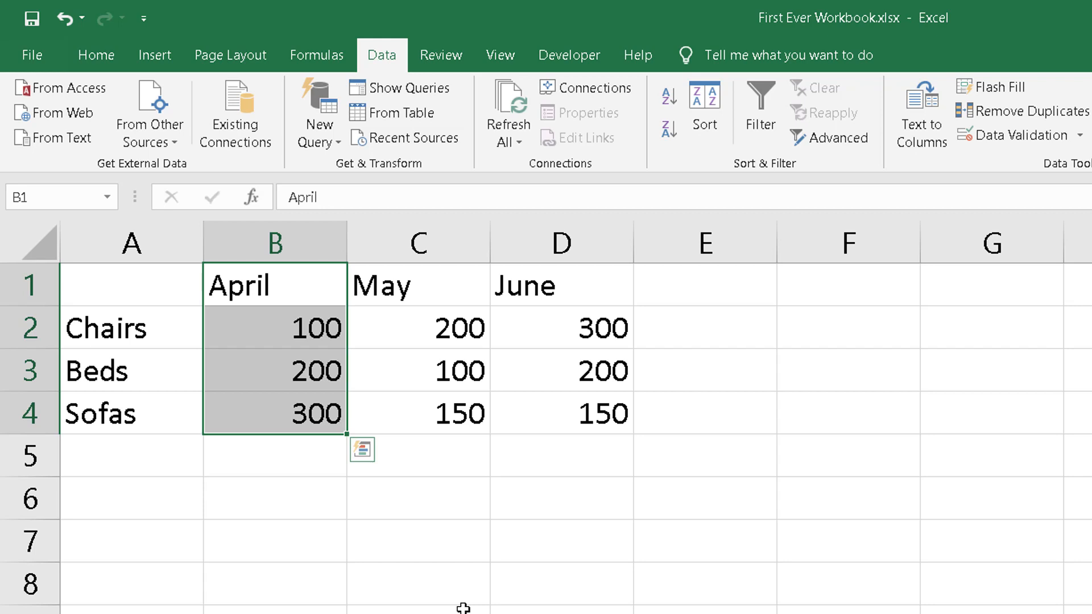
click(530, 593)
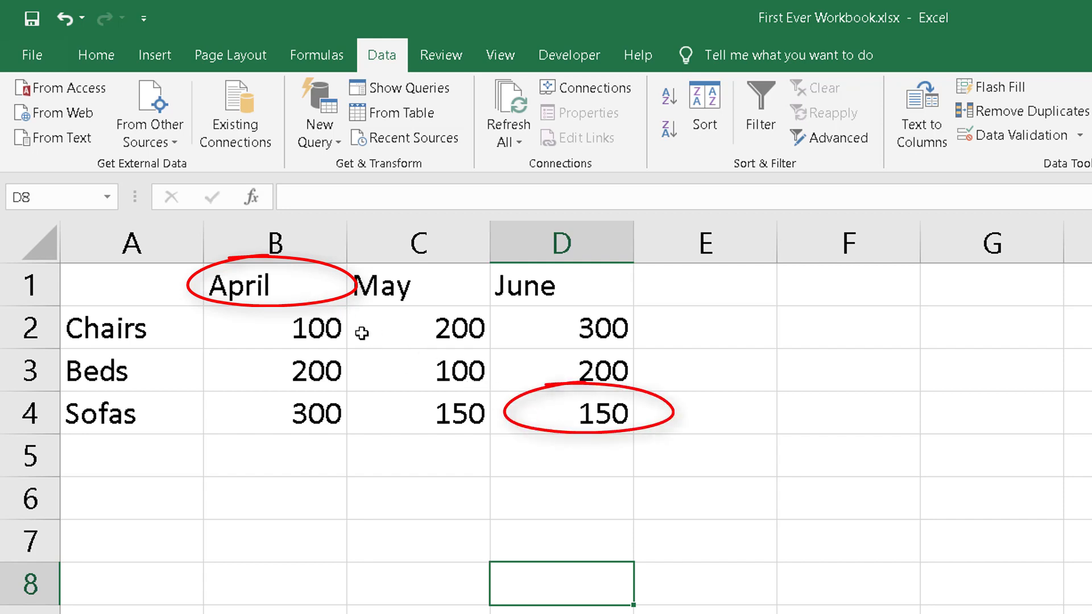
Select the block B1:D4 and the smaller block B1:D3 in turn, clearing the selection after each
mouse_move(292, 289)
mouse_down()
mouse_move(354, 332)
mouse_move(473, 371)
mouse_move(564, 418)
mouse_up()
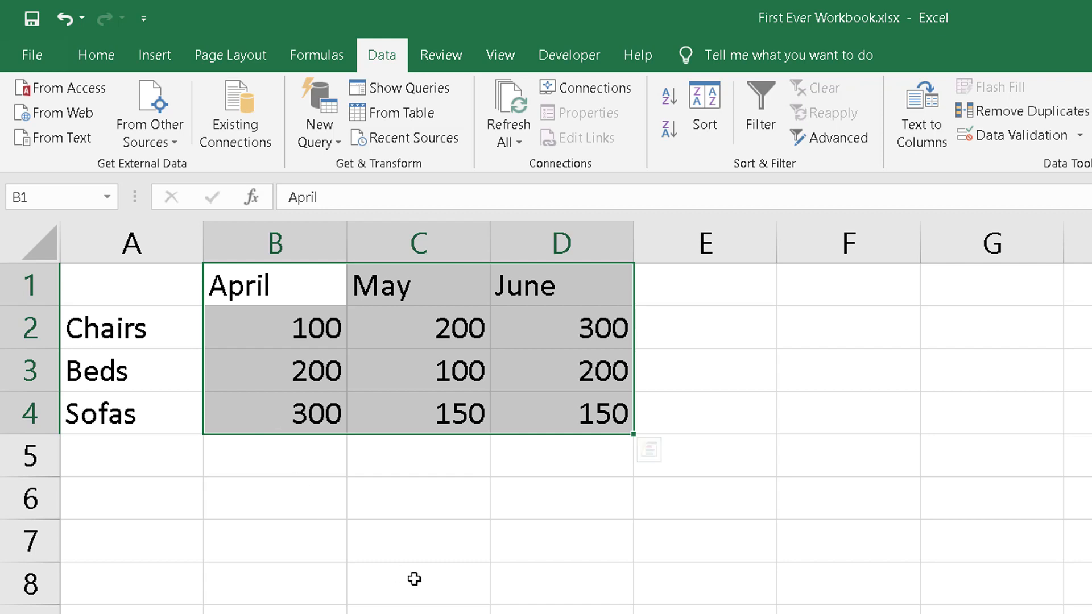
click(473, 596)
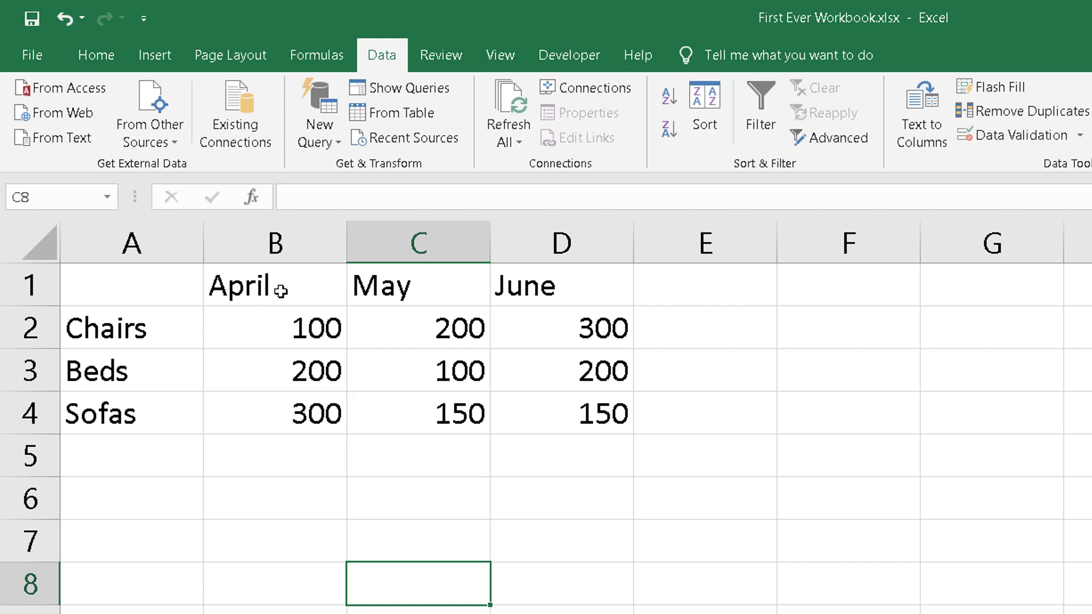
drag(281, 291, 527, 359)
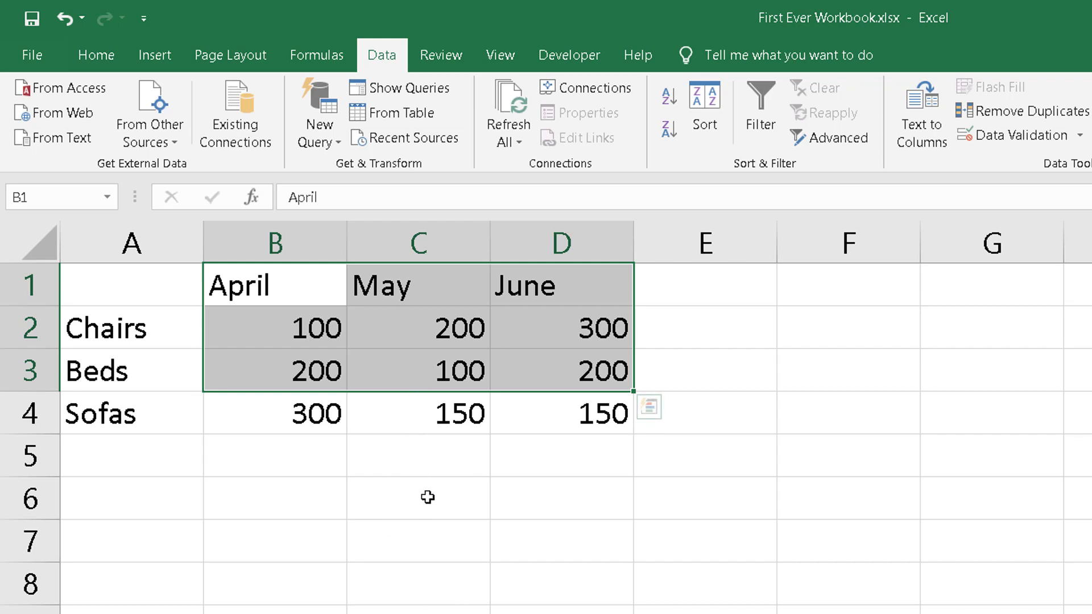
click(741, 505)
key(Return)
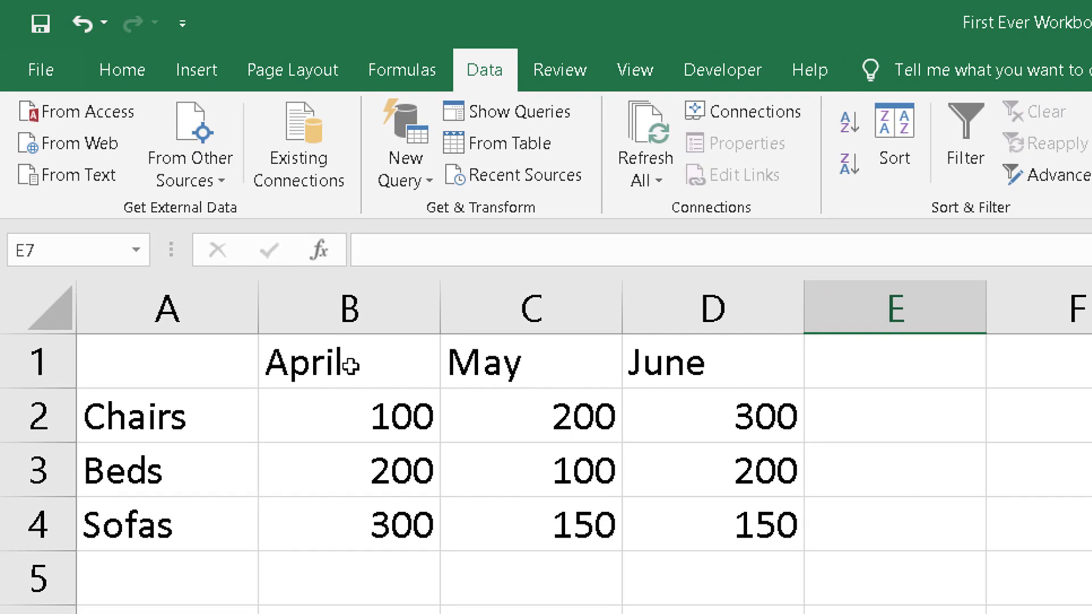
Make the month headings in B1:D1 bold and colour their text standard blue
drag(351, 365, 703, 366)
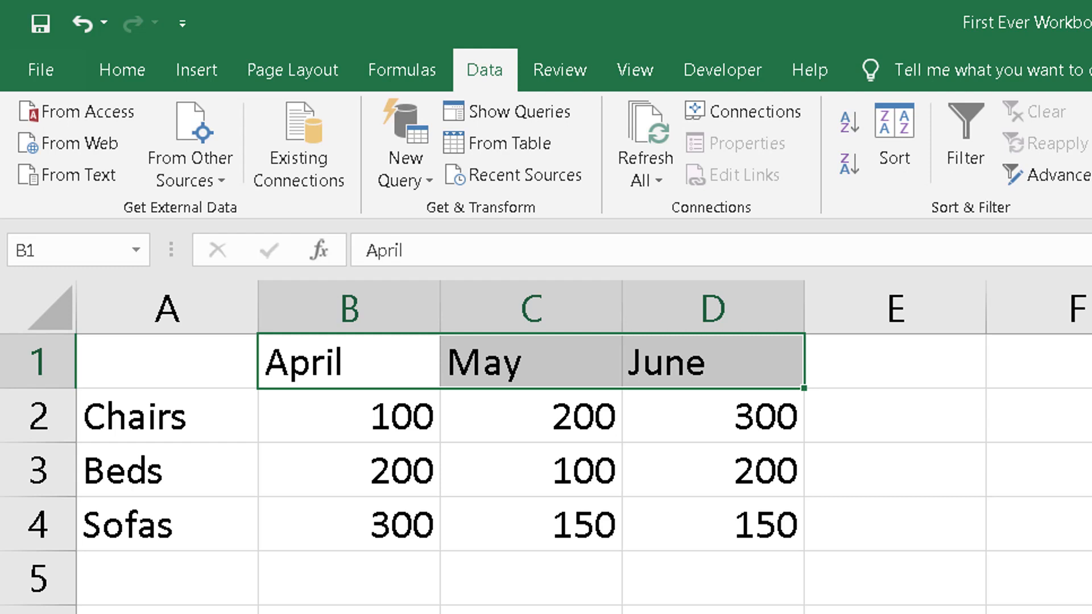
click(138, 67)
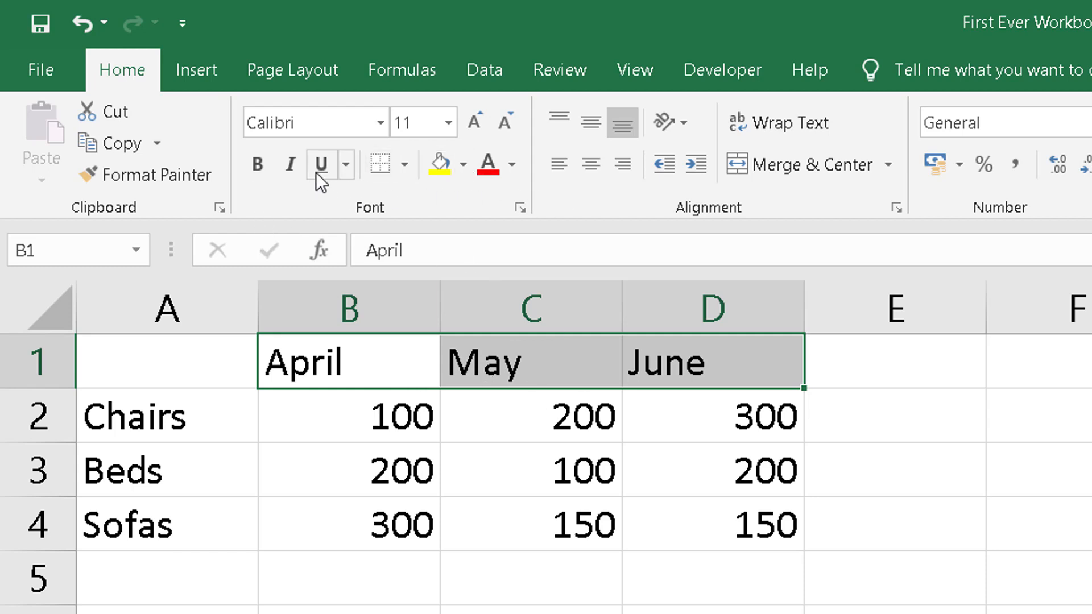
click(256, 166)
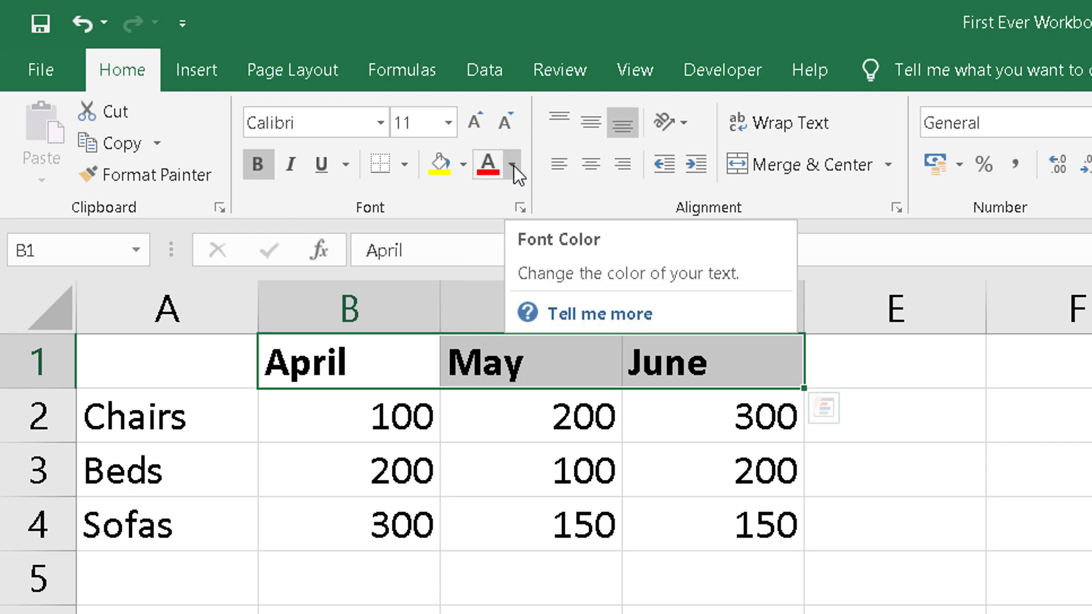
click(513, 165)
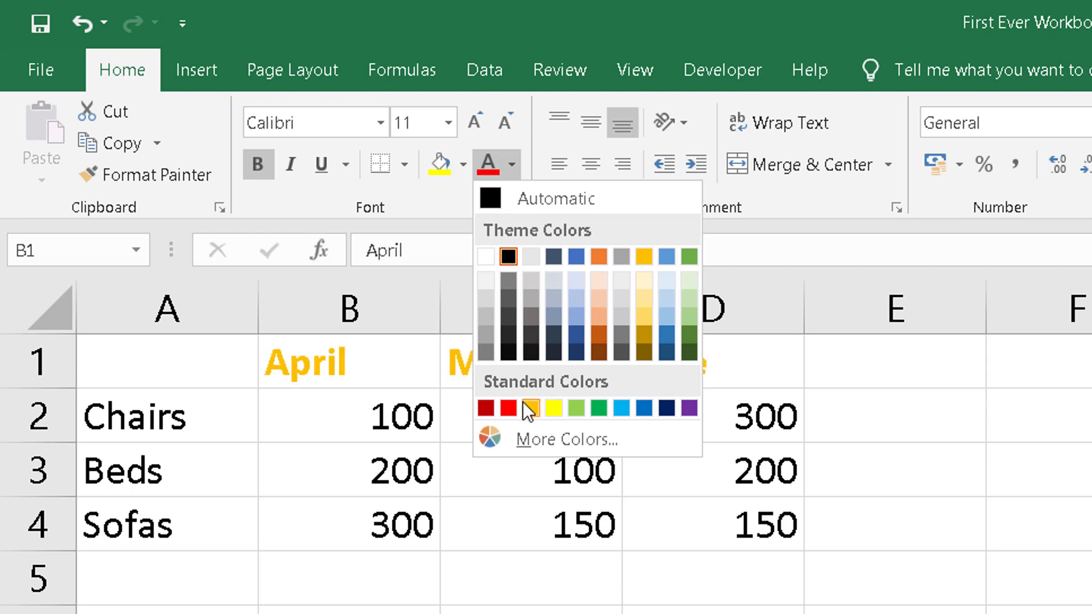
click(643, 408)
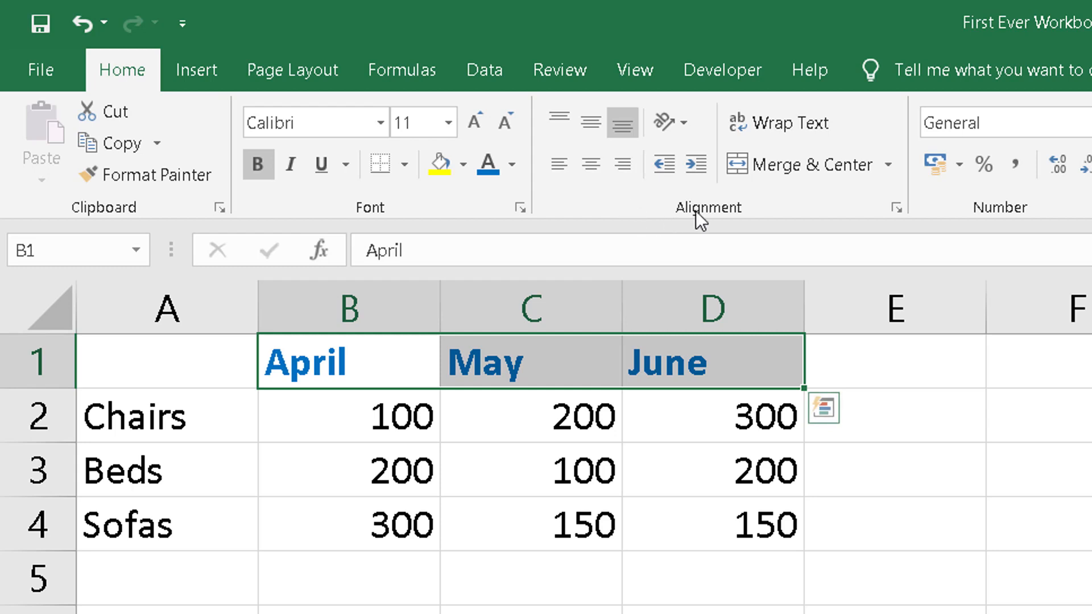
Try centre, right and left alignment on the month headings in B1:D1 and finish with them centred
click(591, 165)
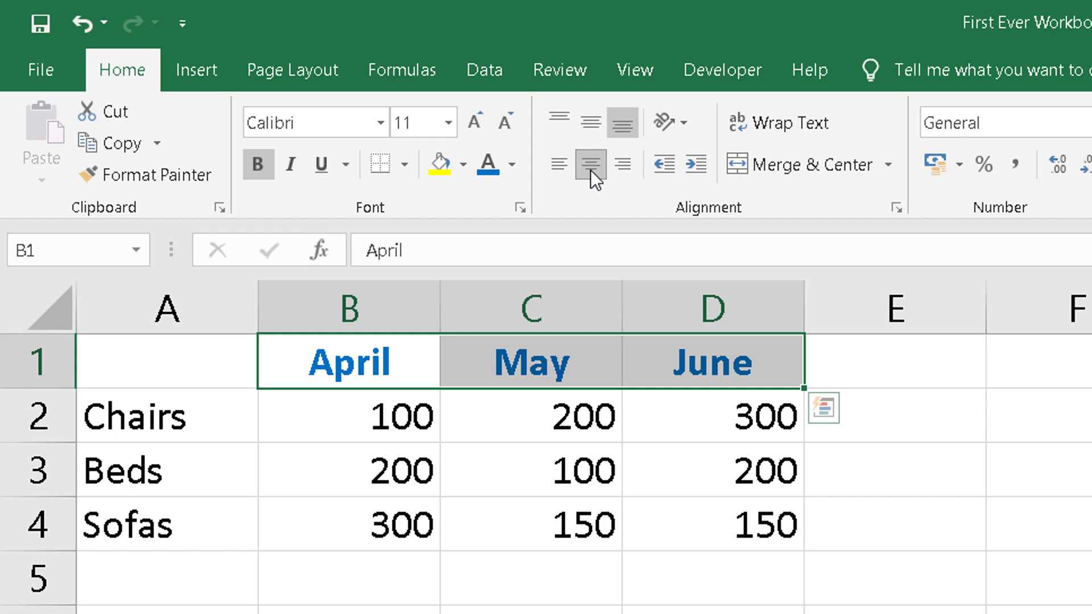
click(623, 166)
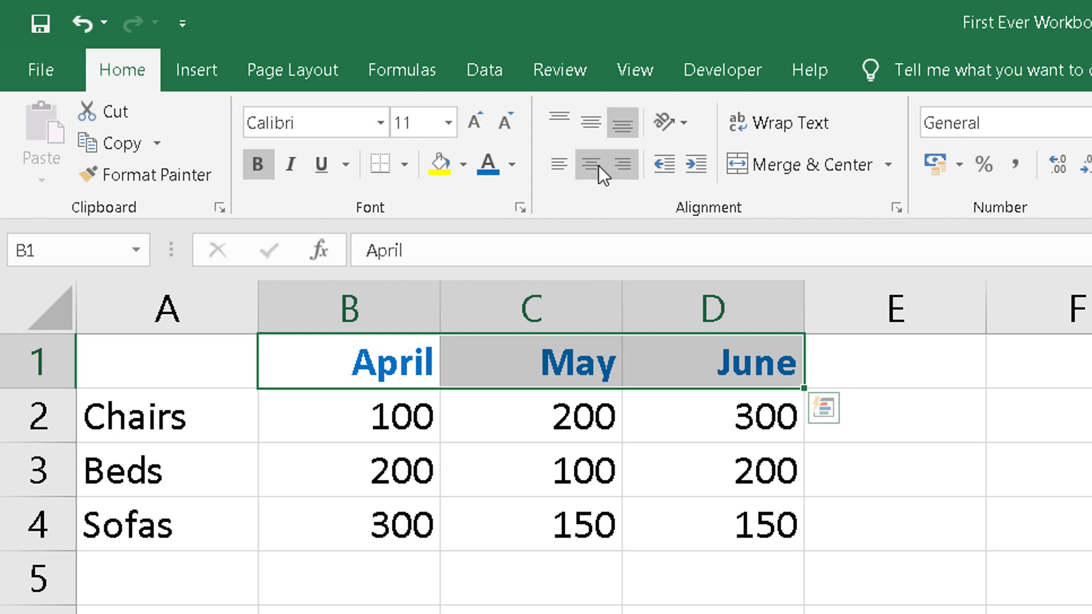
click(559, 168)
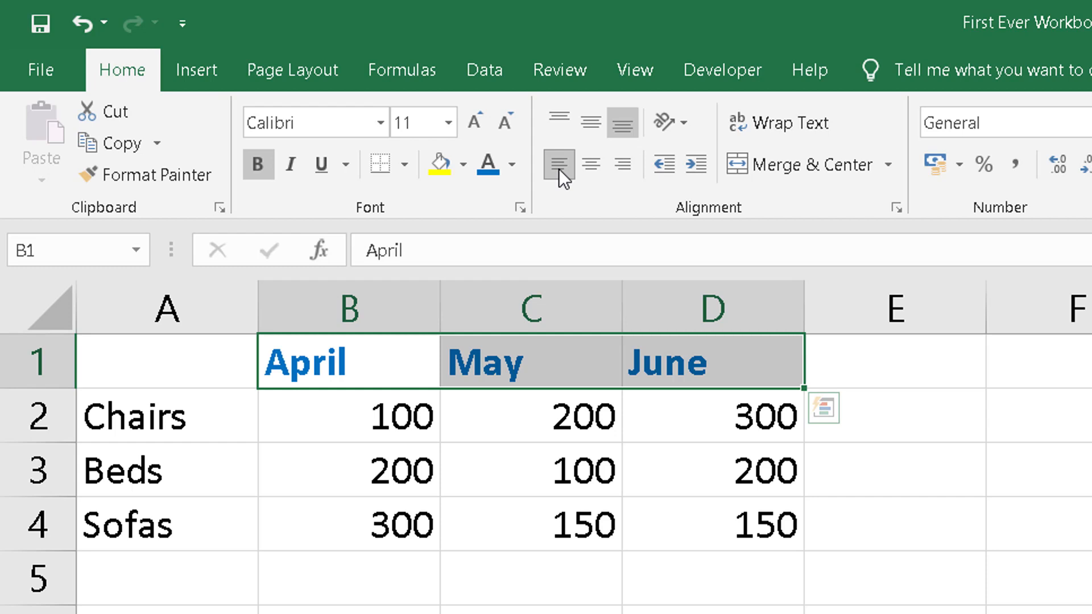
click(588, 166)
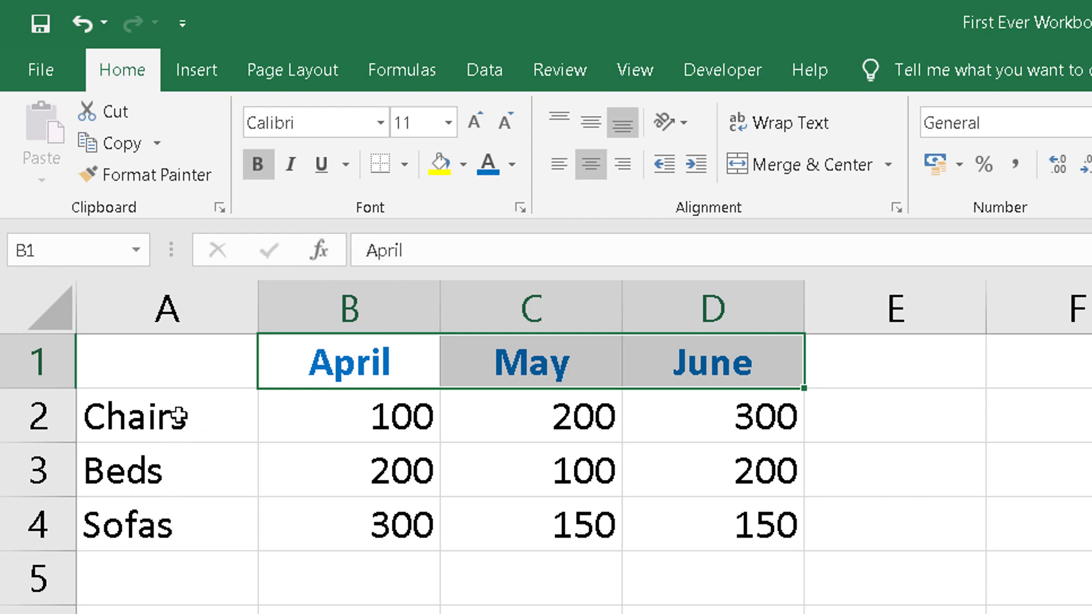
Format the product names in A2:A4 as bold, blue and right-aligned, and deselect them
drag(178, 418, 172, 522)
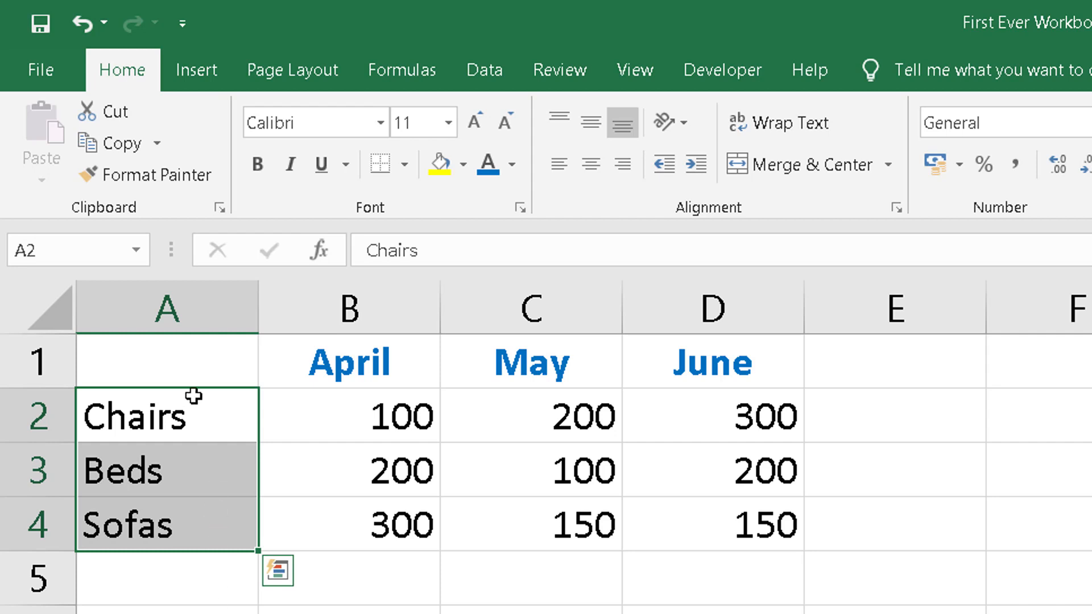
click(258, 162)
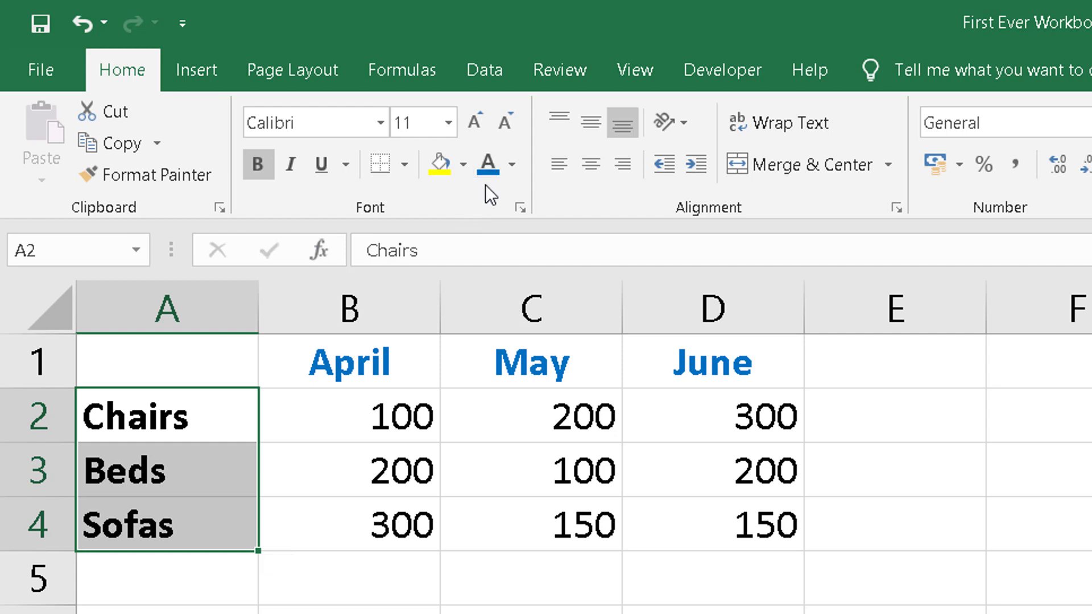
click(488, 168)
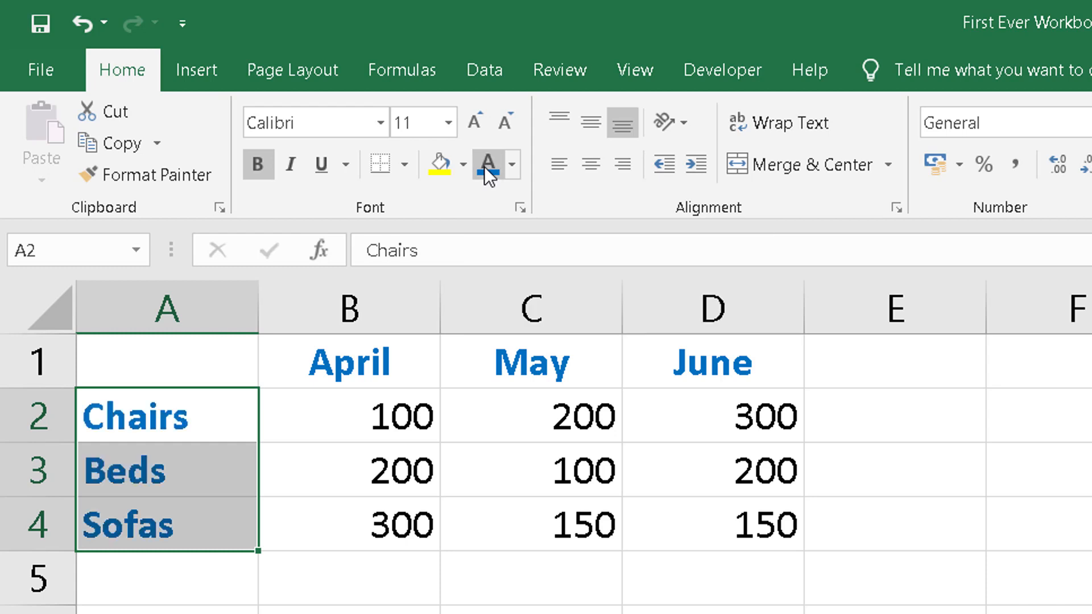
click(622, 165)
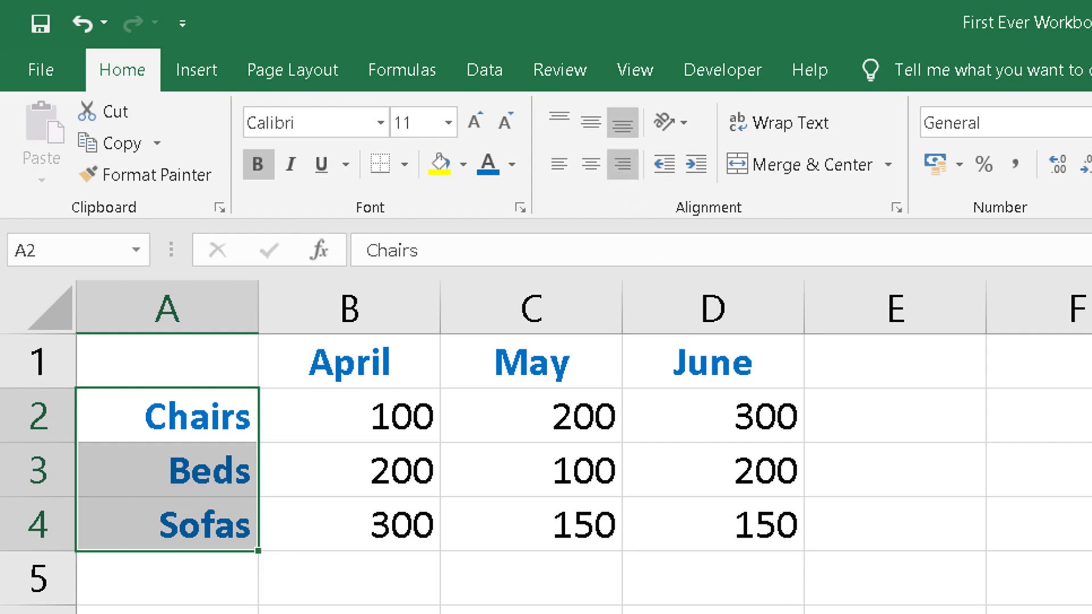
click(895, 611)
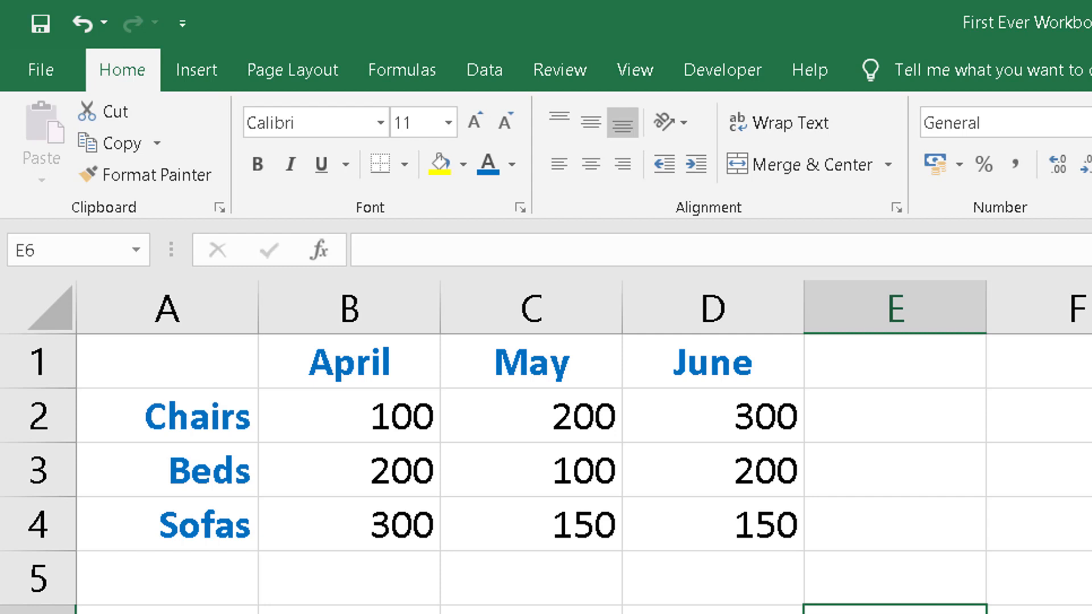
Enter the label Total in E1 beside June and in A5 below Sofas
click(890, 364)
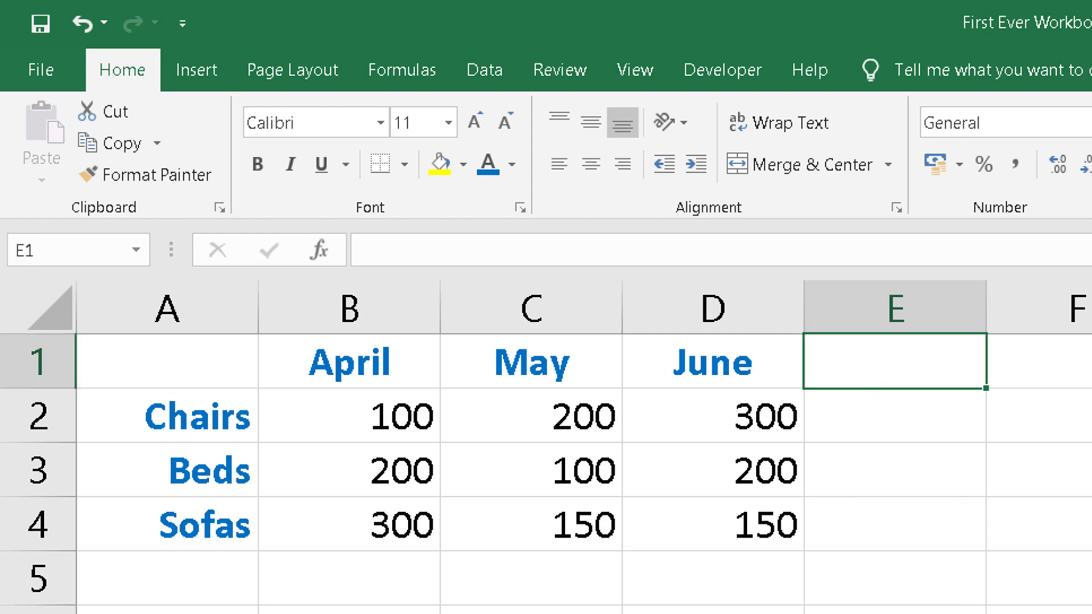
text(Total)
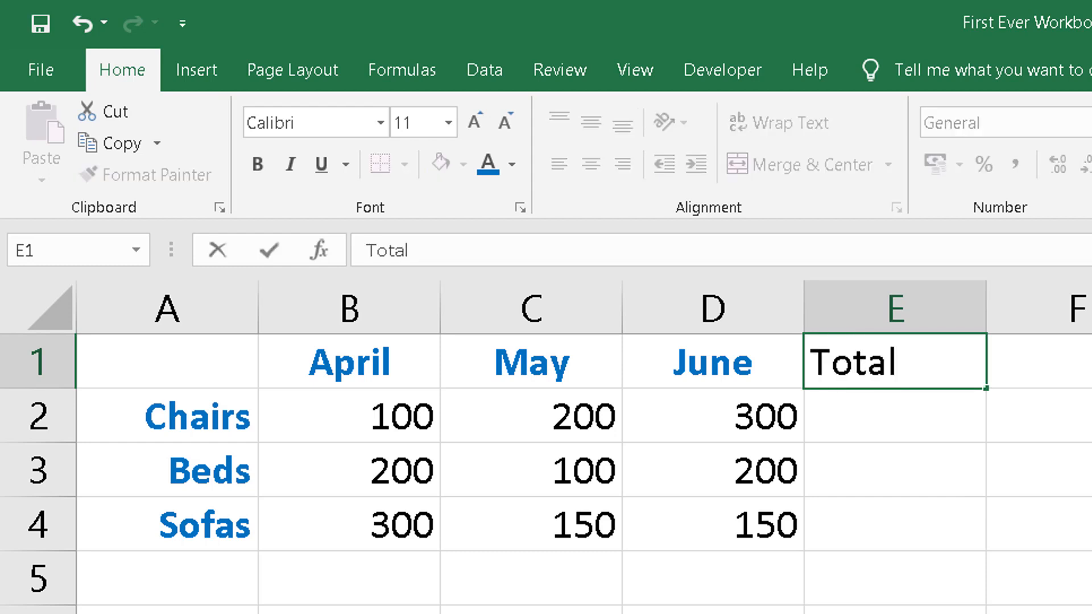
key(Return)
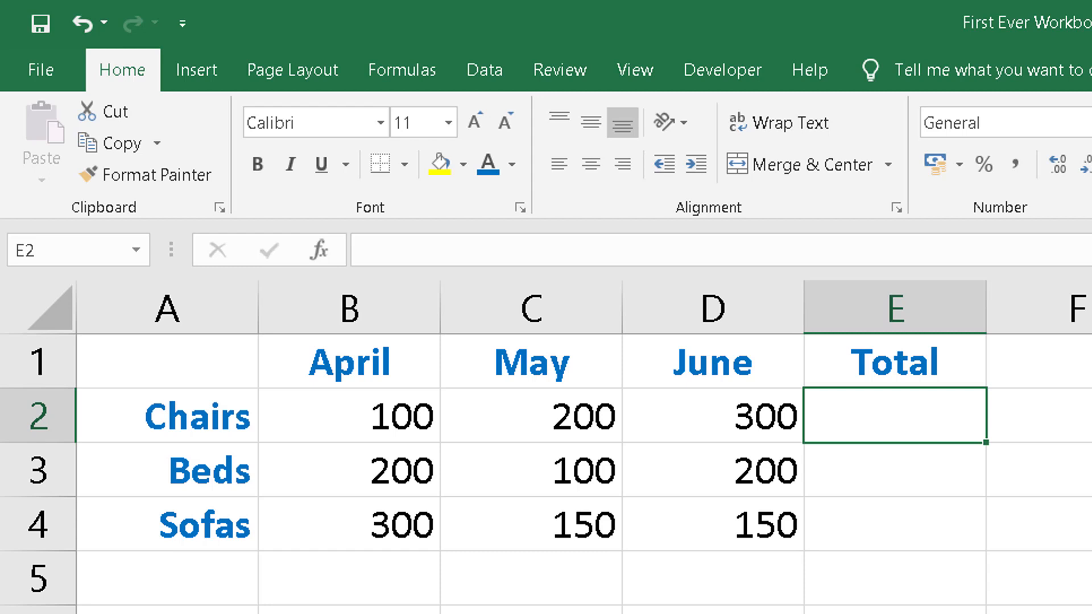
click(202, 589)
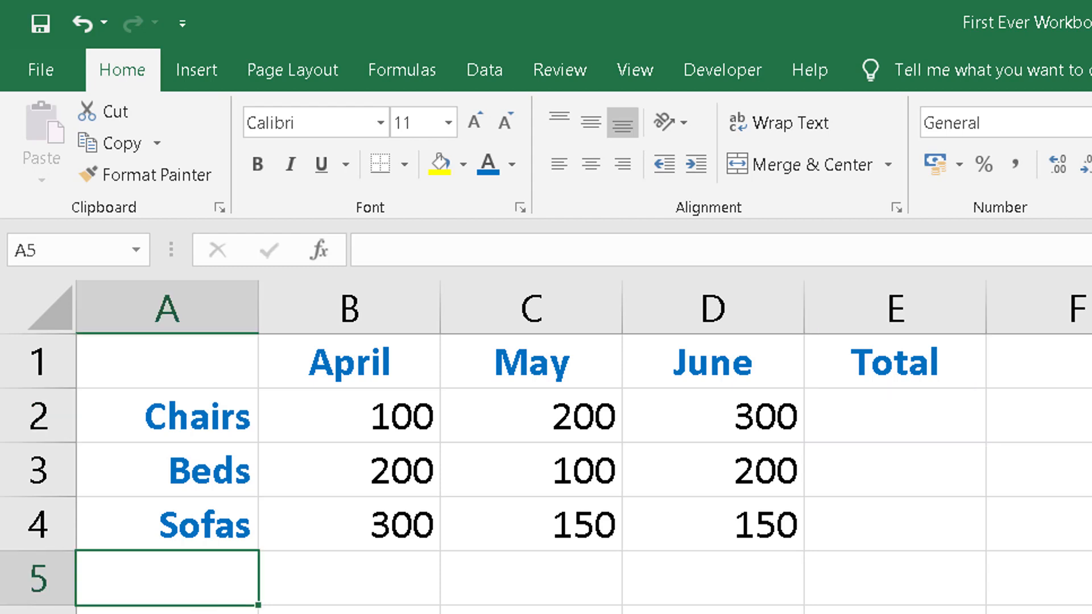
text(Total)
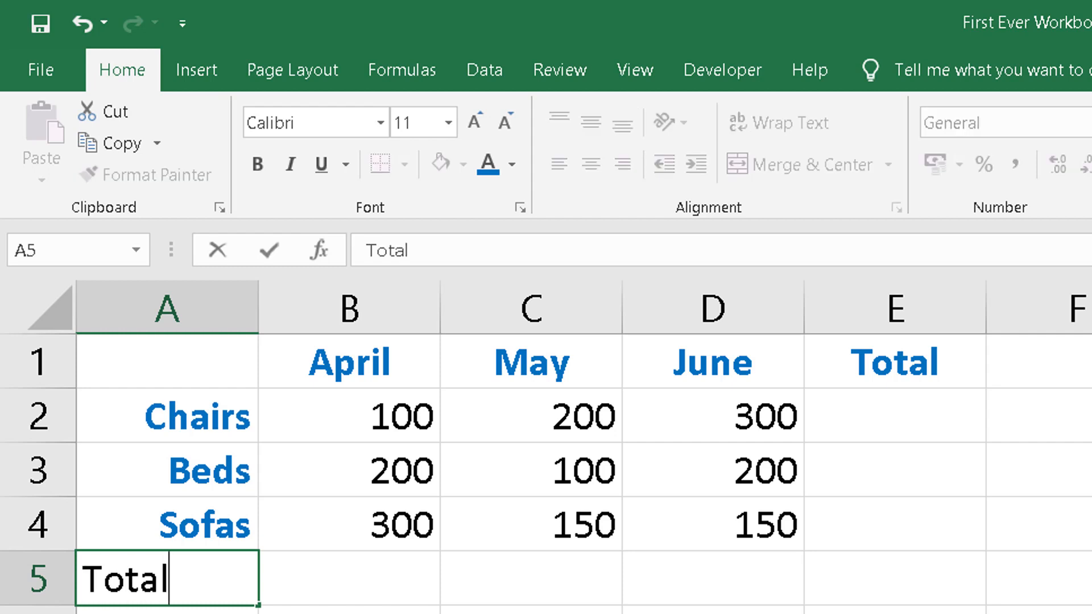
key(Return)
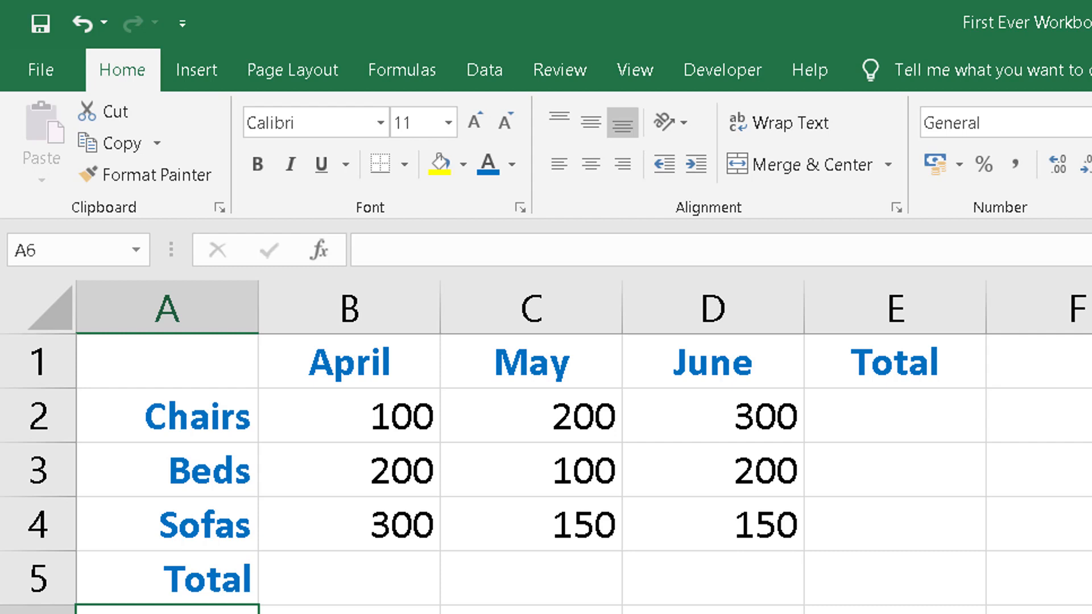
Clear only the formatting from the Total label in A5 and undo that change
click(190, 580)
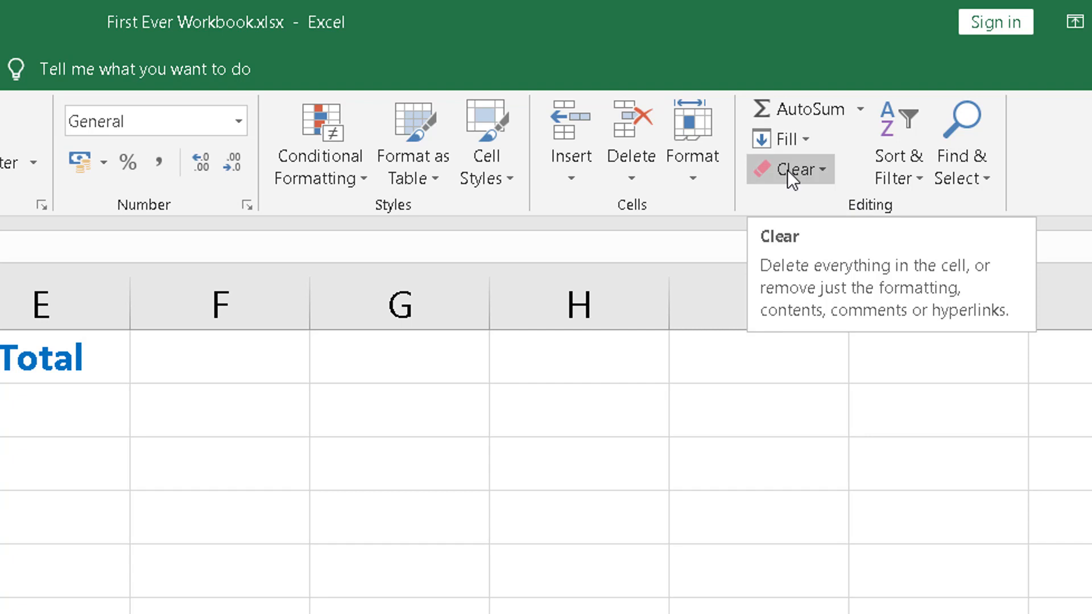
click(821, 170)
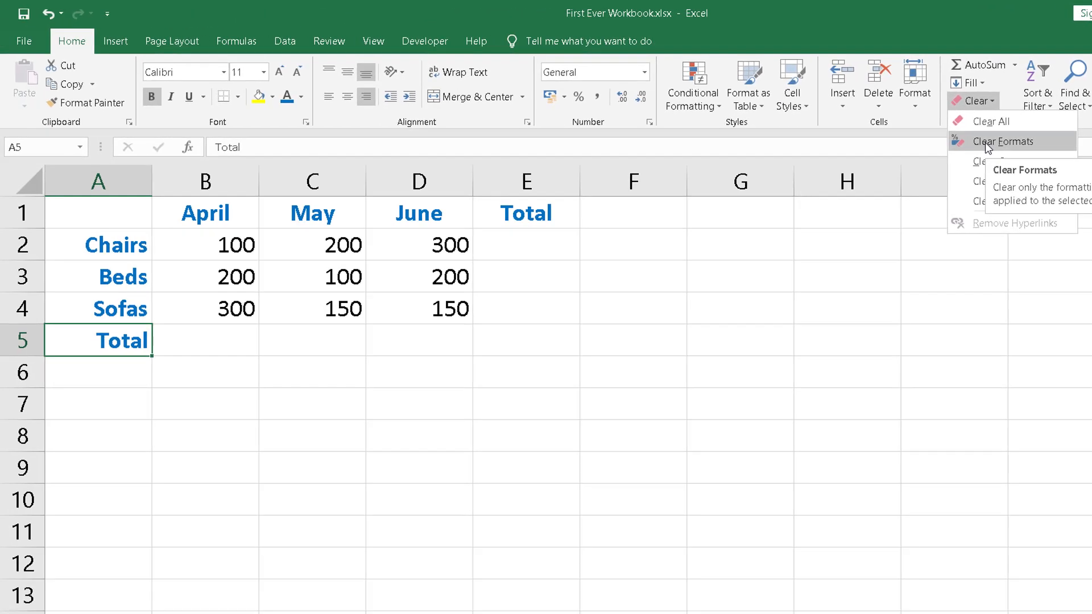
click(985, 142)
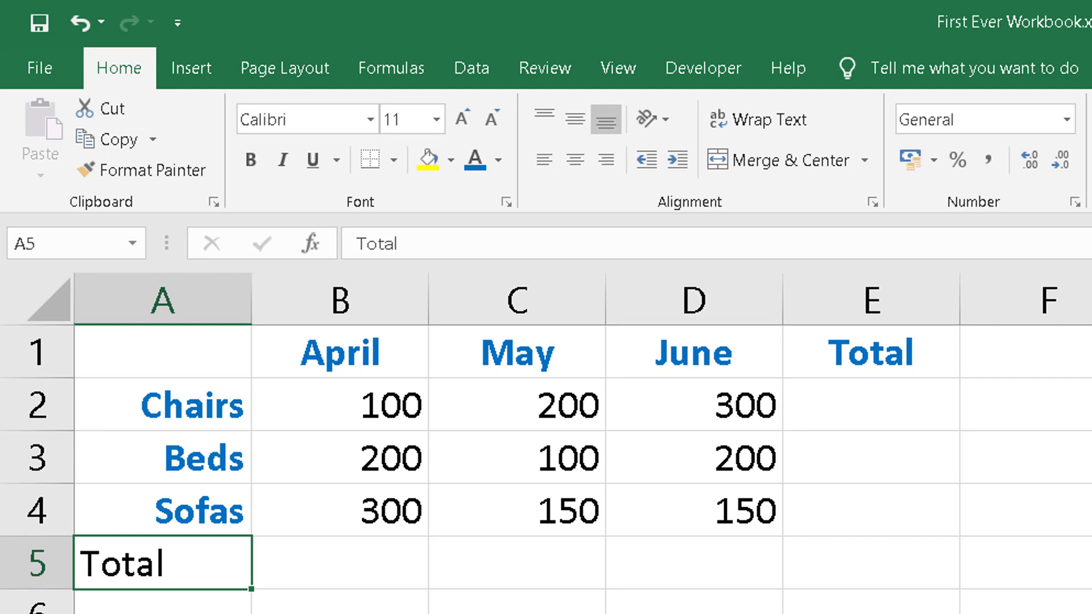
click(76, 25)
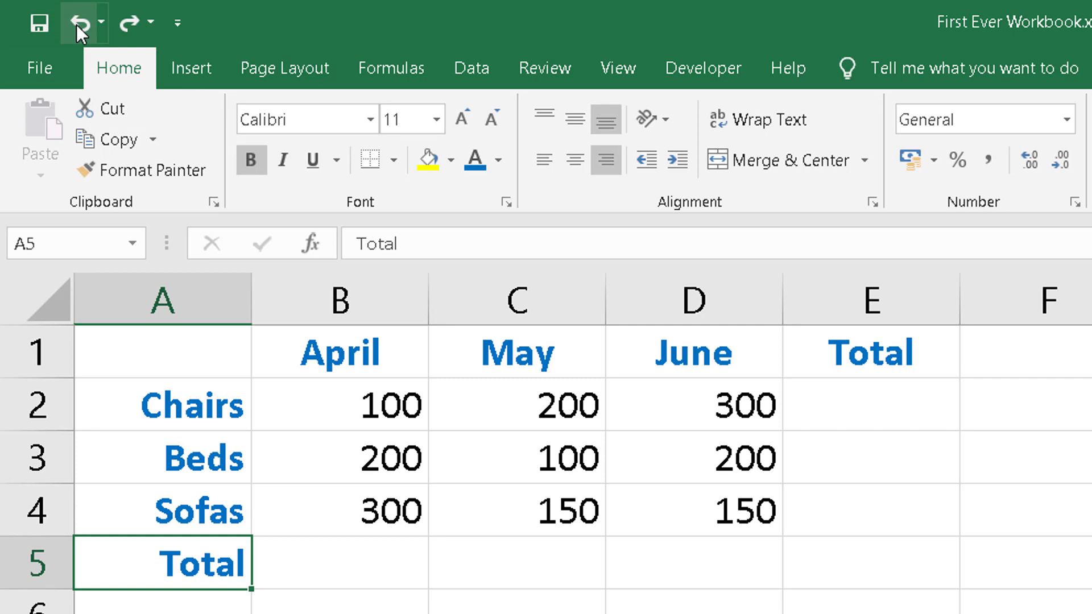